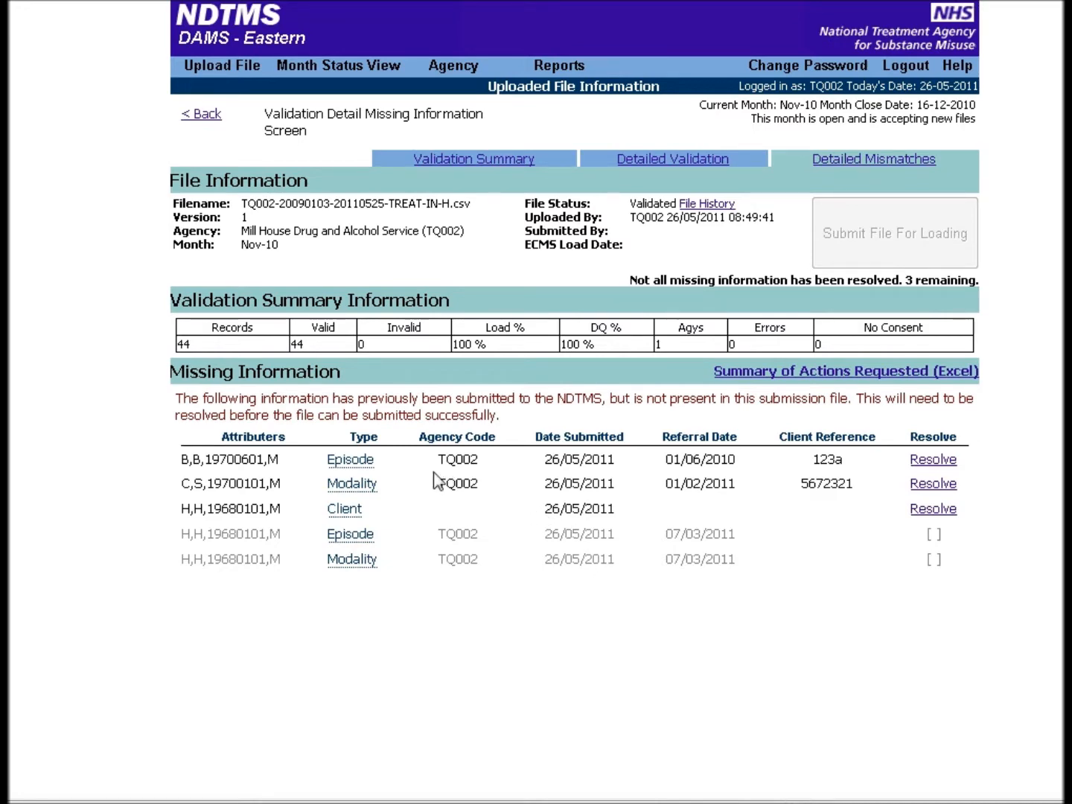
# Review the details of the Episode, Modality and Client entries in the Missing Information list
pyautogui.moveTo(362, 461)
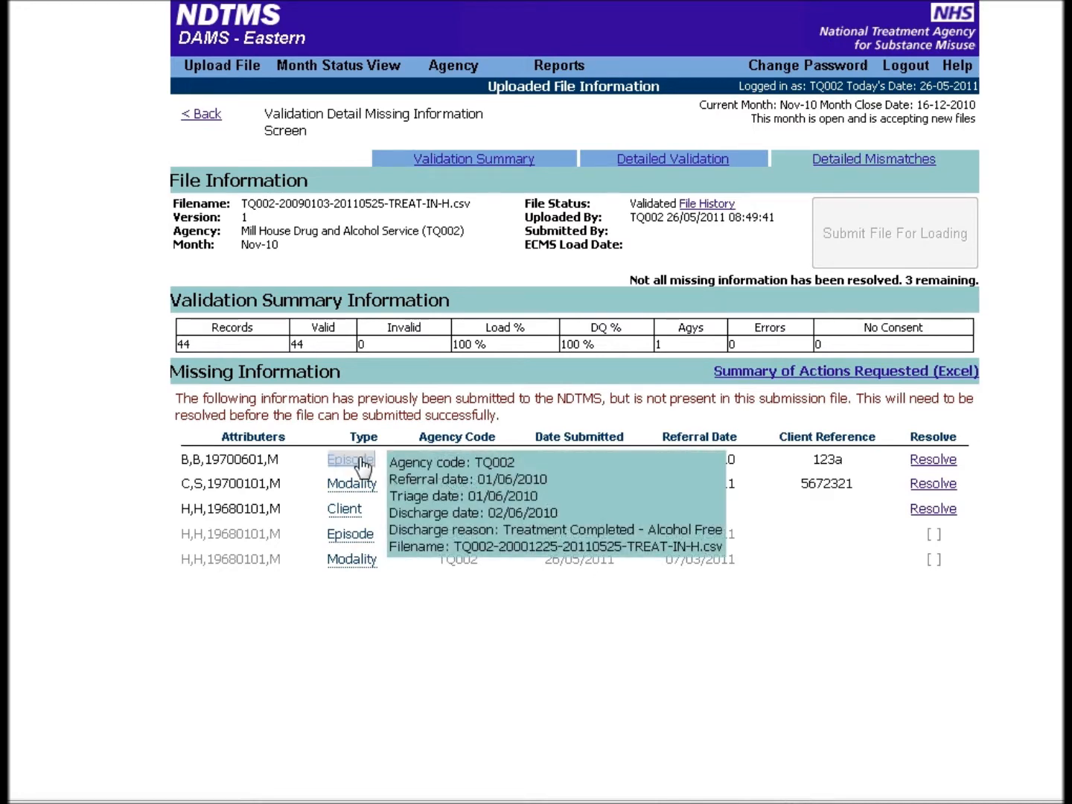
pyautogui.moveTo(361, 489)
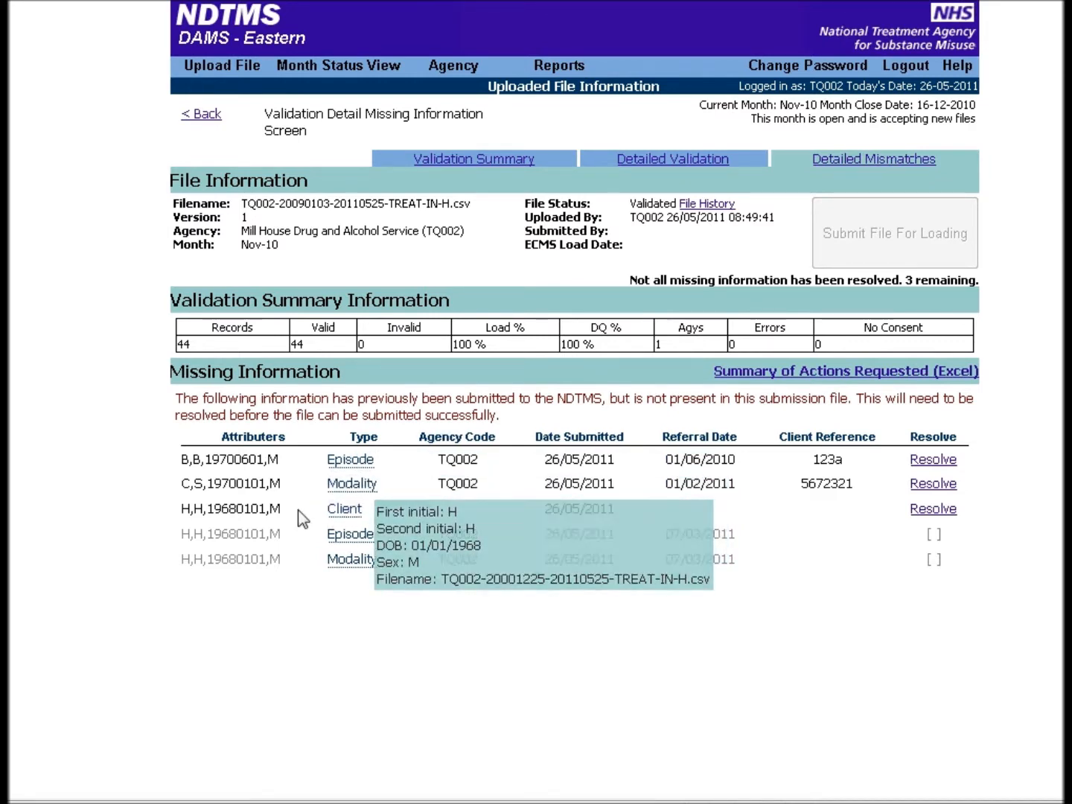
pyautogui.moveTo(282, 533); pyautogui.dragTo(186, 536)
pyautogui.moveTo(289, 564); pyautogui.dragTo(193, 559)
pyautogui.click(313, 571)
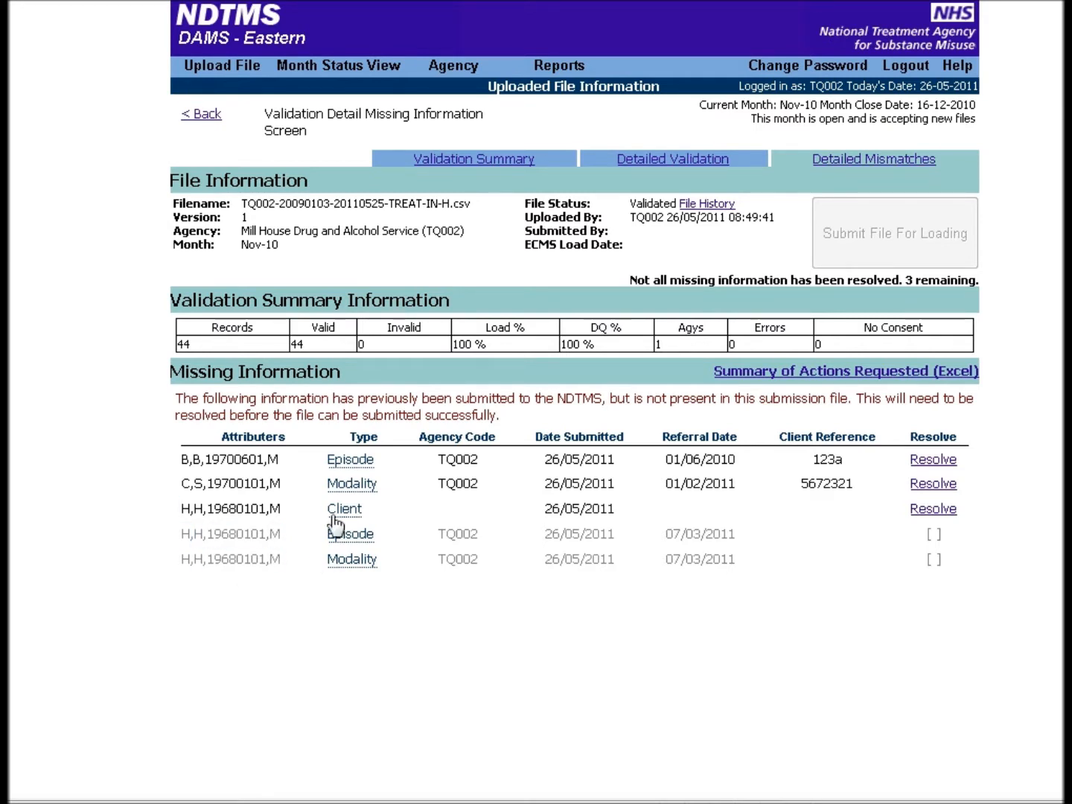
pyautogui.moveTo(342, 519)
# Open the resolution page for the missing episode and read its Exclude, Include, Delete and Replace options
pyautogui.click(933, 461)
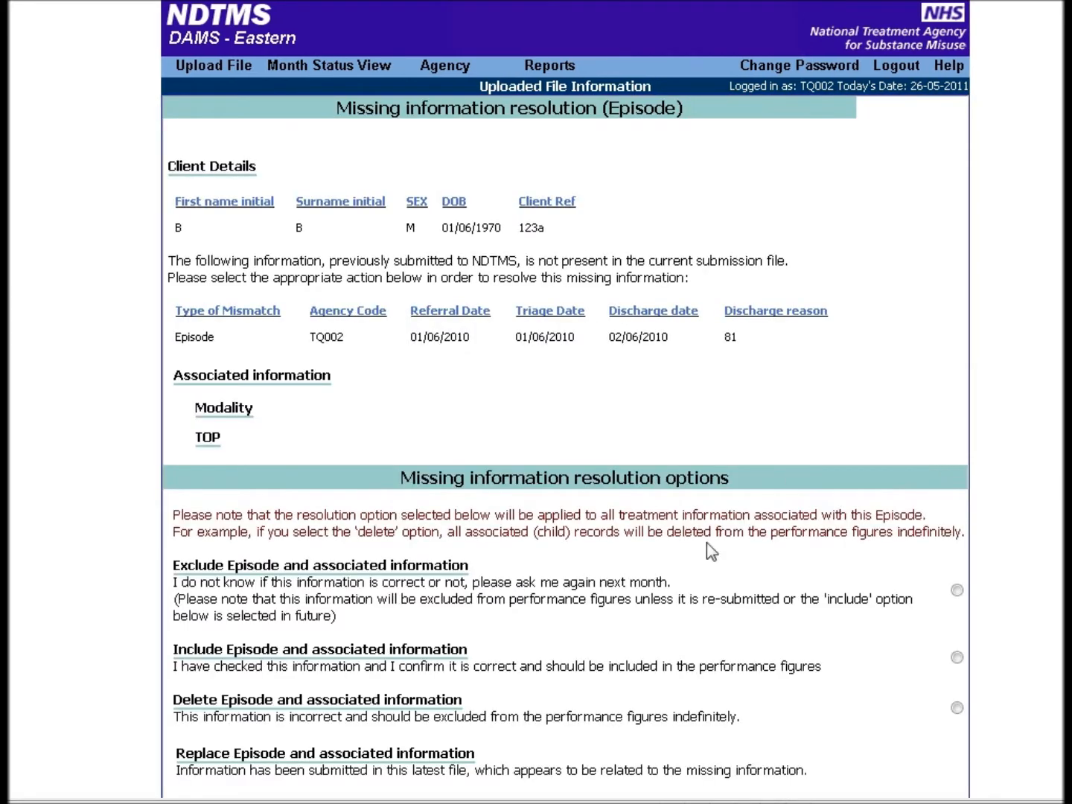
pyautogui.scroll(-3, 706, 546)
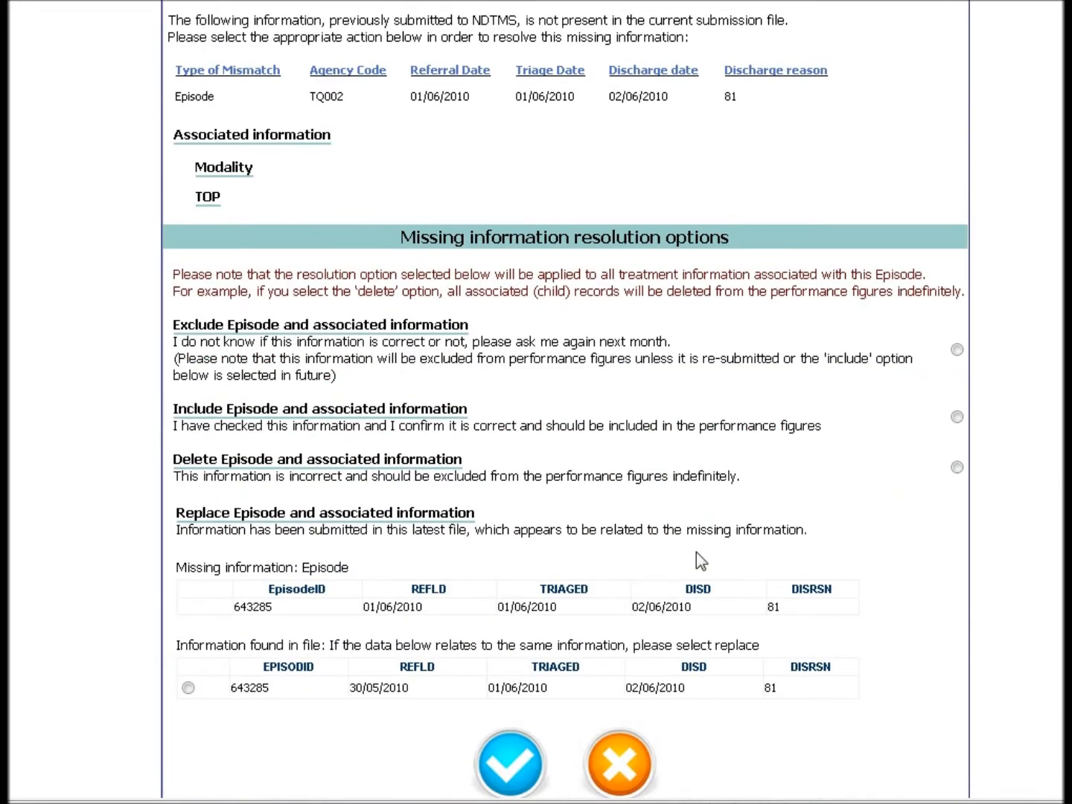
pyautogui.scroll(2, 696, 561)
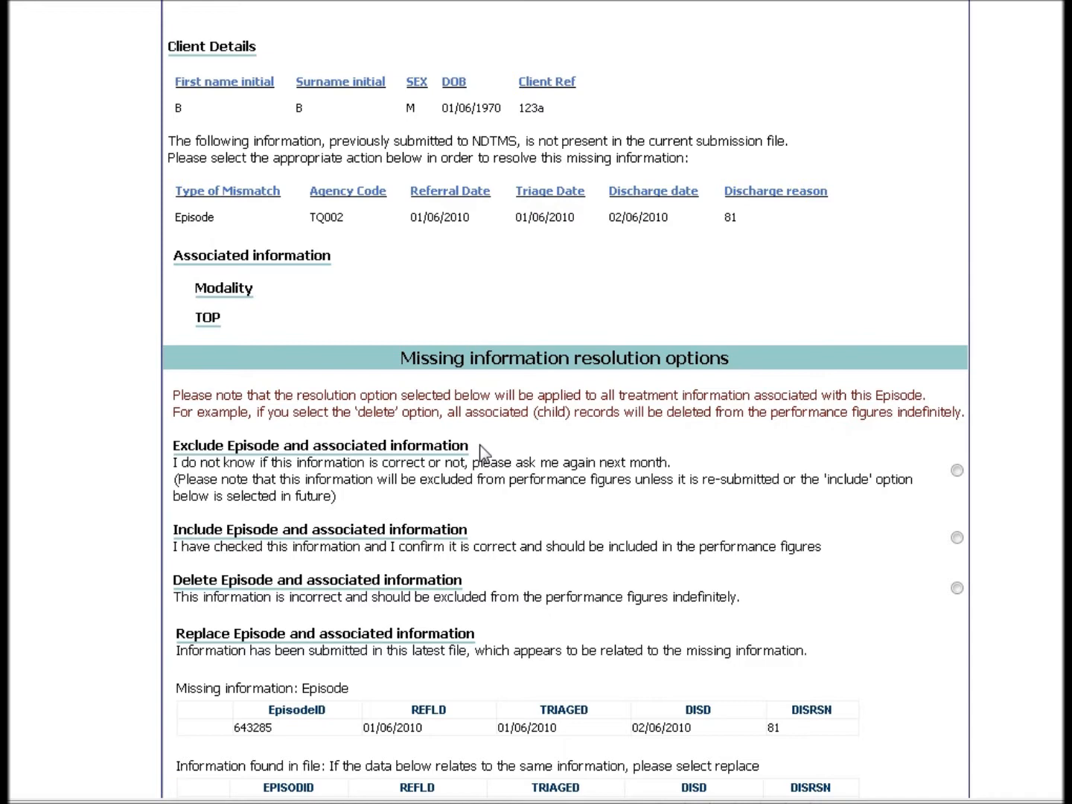
pyautogui.doubleClick(198, 534)
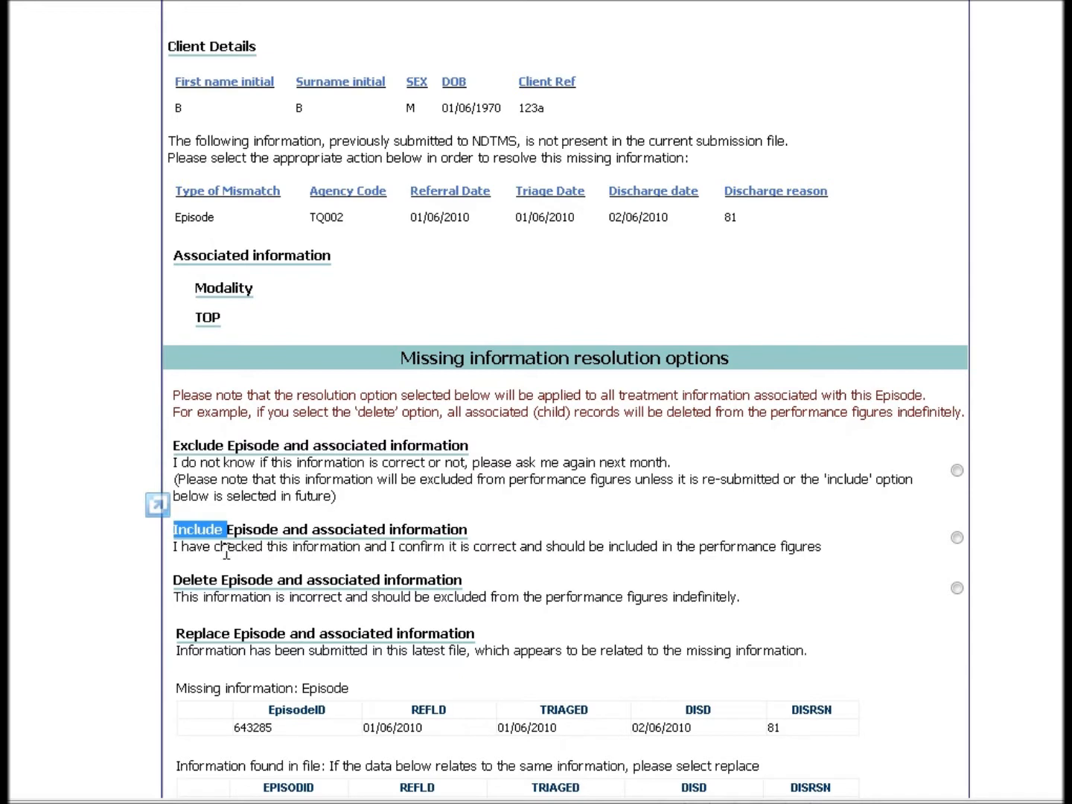
pyautogui.click(227, 552)
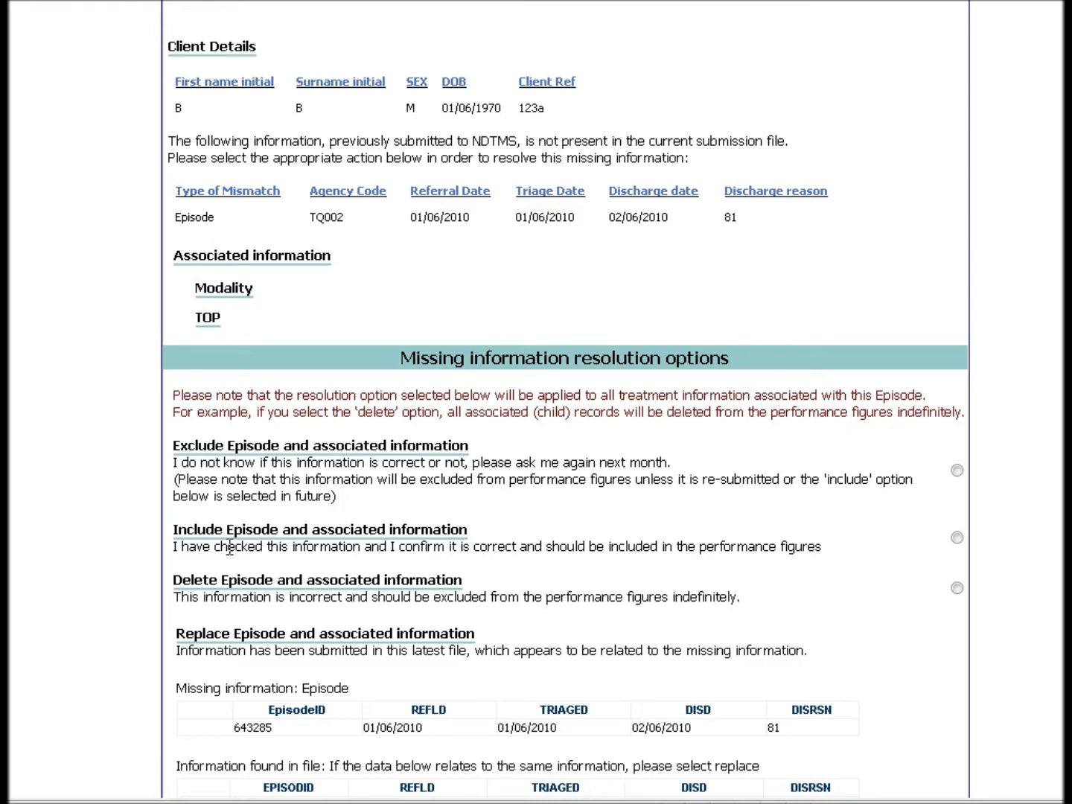
pyautogui.doubleClick(202, 586)
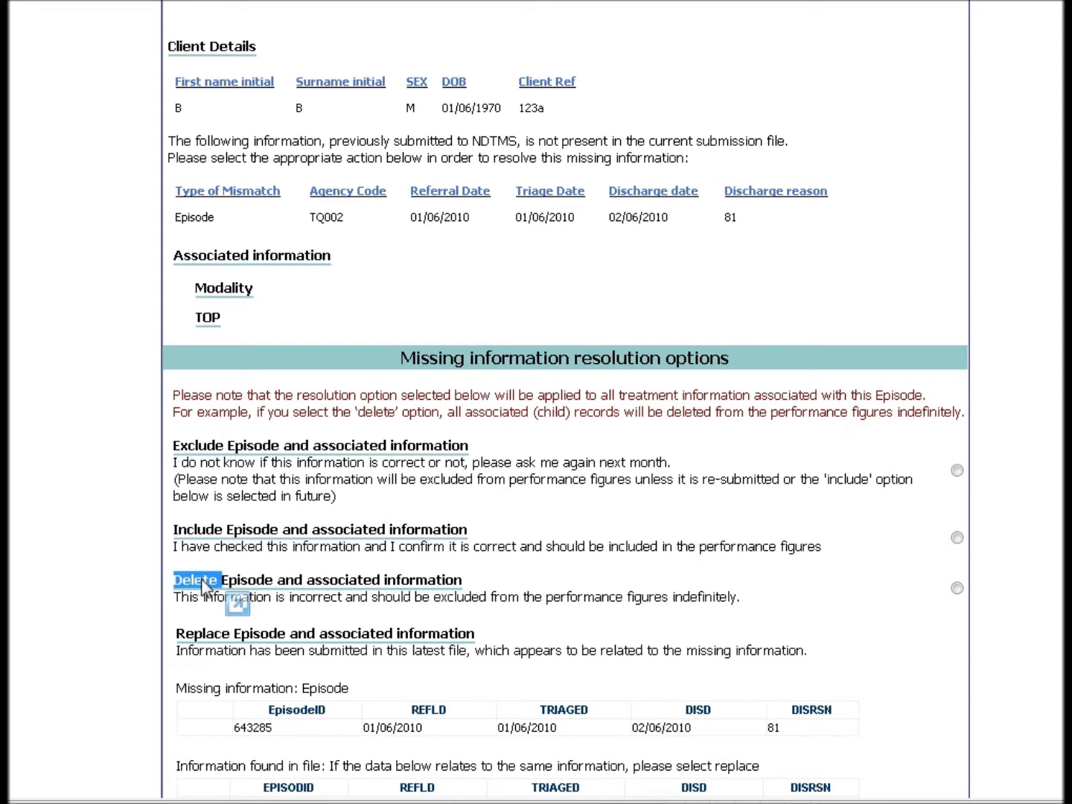
pyautogui.doubleClick(204, 634)
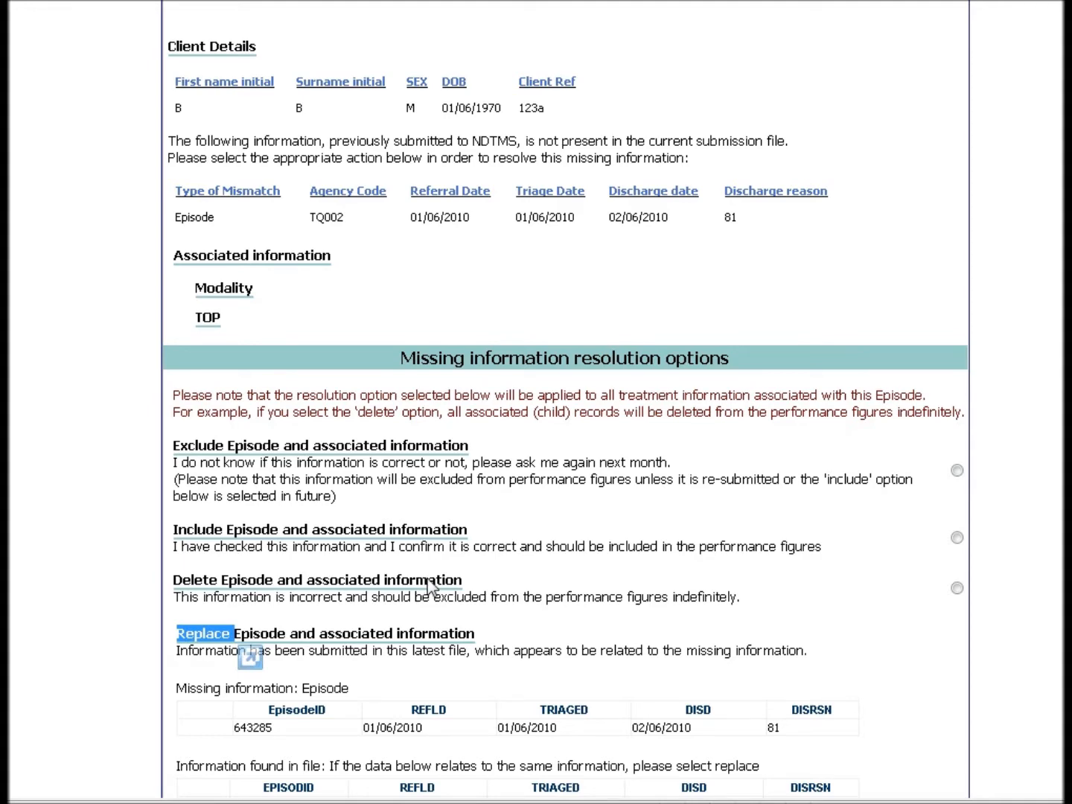
pyautogui.click(525, 626)
pyautogui.scroll(3, 512, 609)
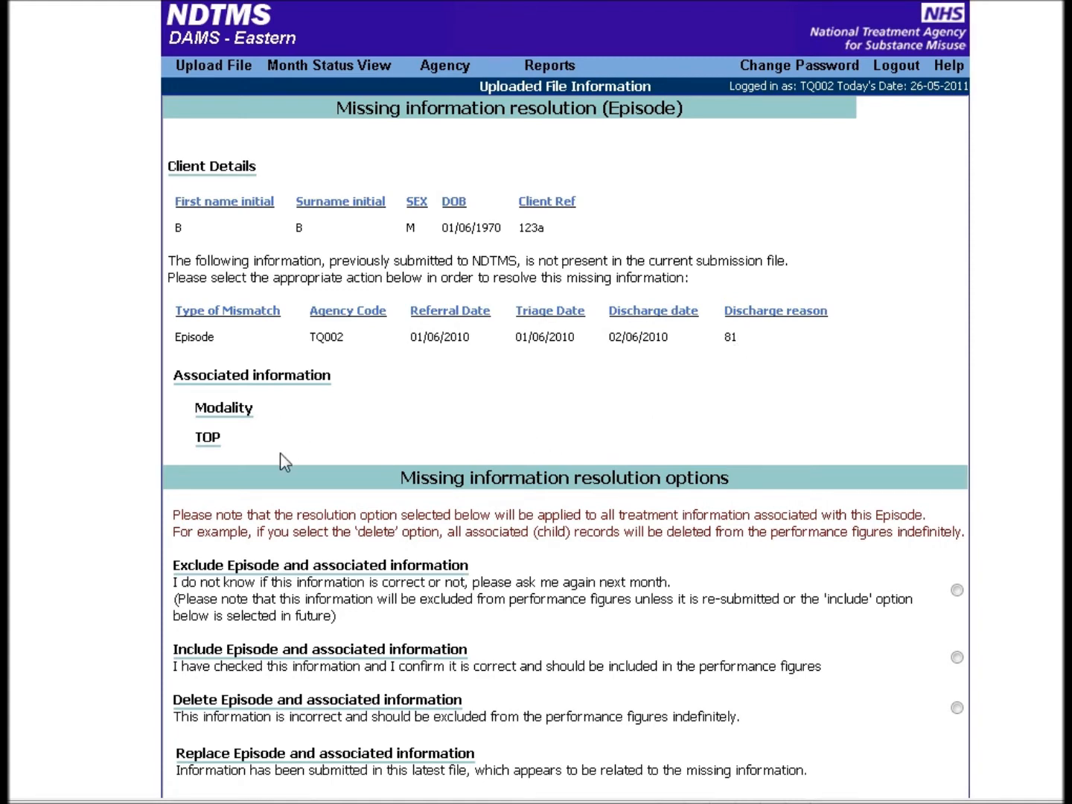
pyautogui.scroll(-3, 280, 452)
pyautogui.scroll(-3, 280, 461)
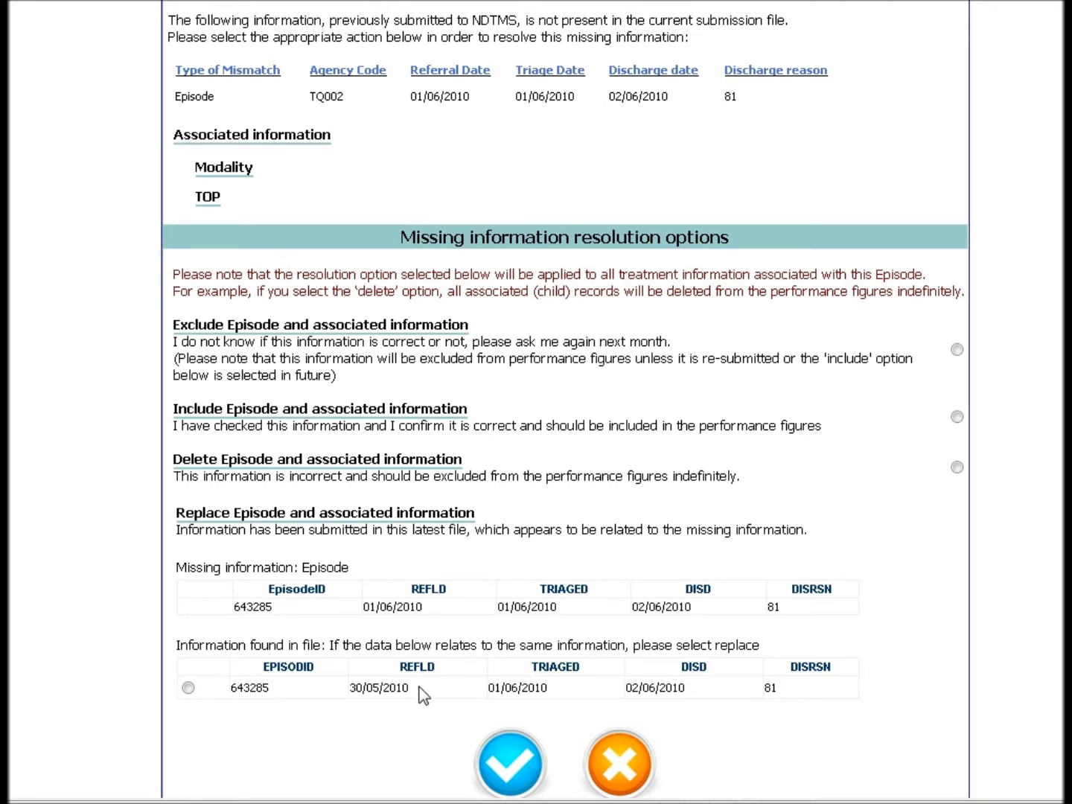
# Compare the episode referral dates and replace the missing episode with the record found in the file, confirming the resolution
pyautogui.moveTo(413, 686); pyautogui.dragTo(354, 689)
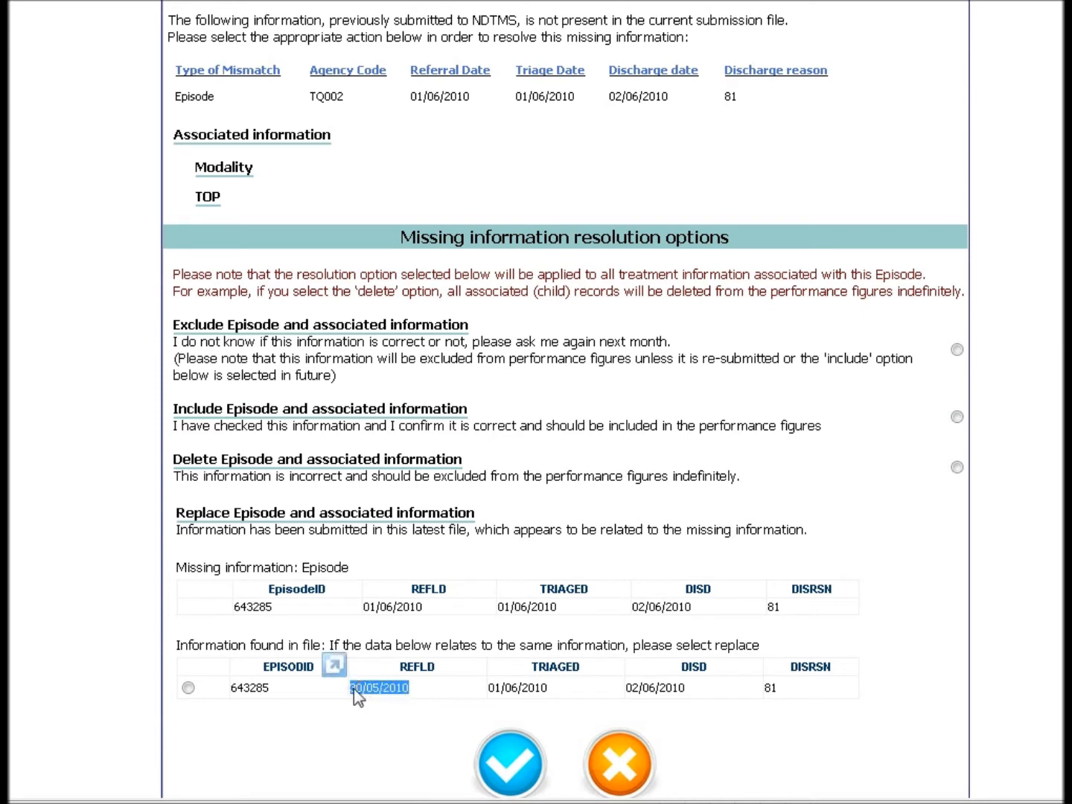
pyautogui.moveTo(426, 606); pyautogui.dragTo(367, 606)
pyautogui.moveTo(414, 689); pyautogui.dragTo(350, 689)
pyautogui.click(376, 726)
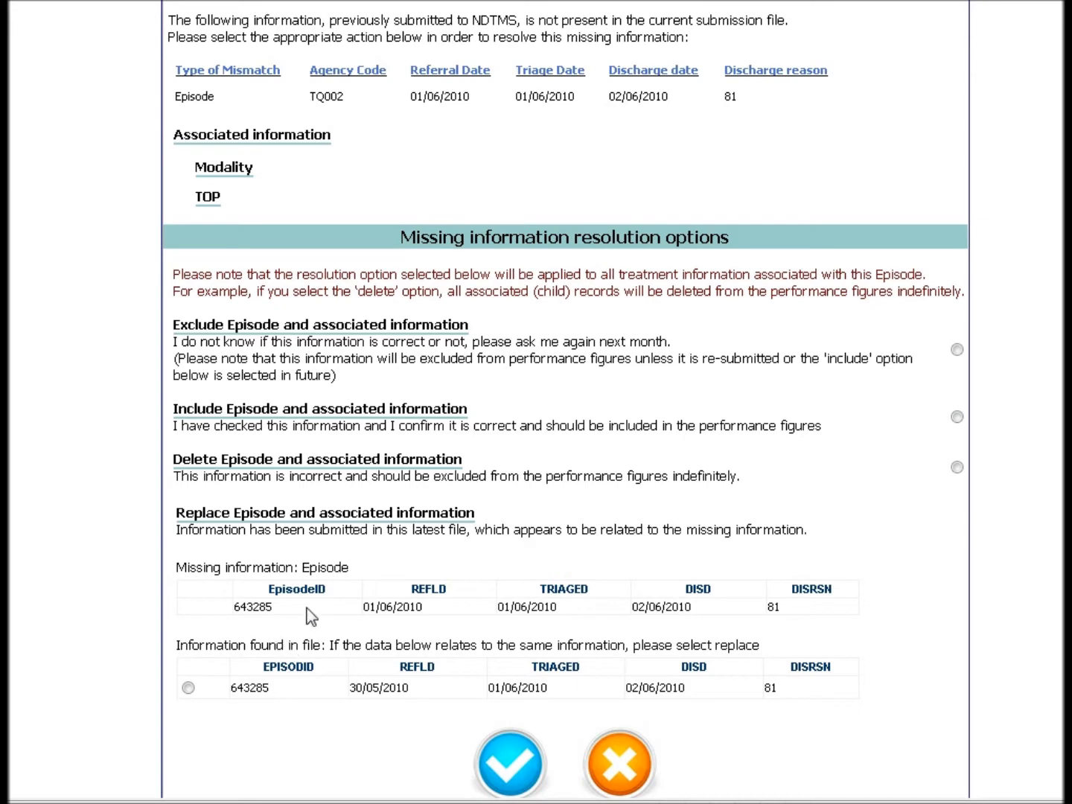
pyautogui.click(187, 688)
pyautogui.scroll(-5, 399, 618)
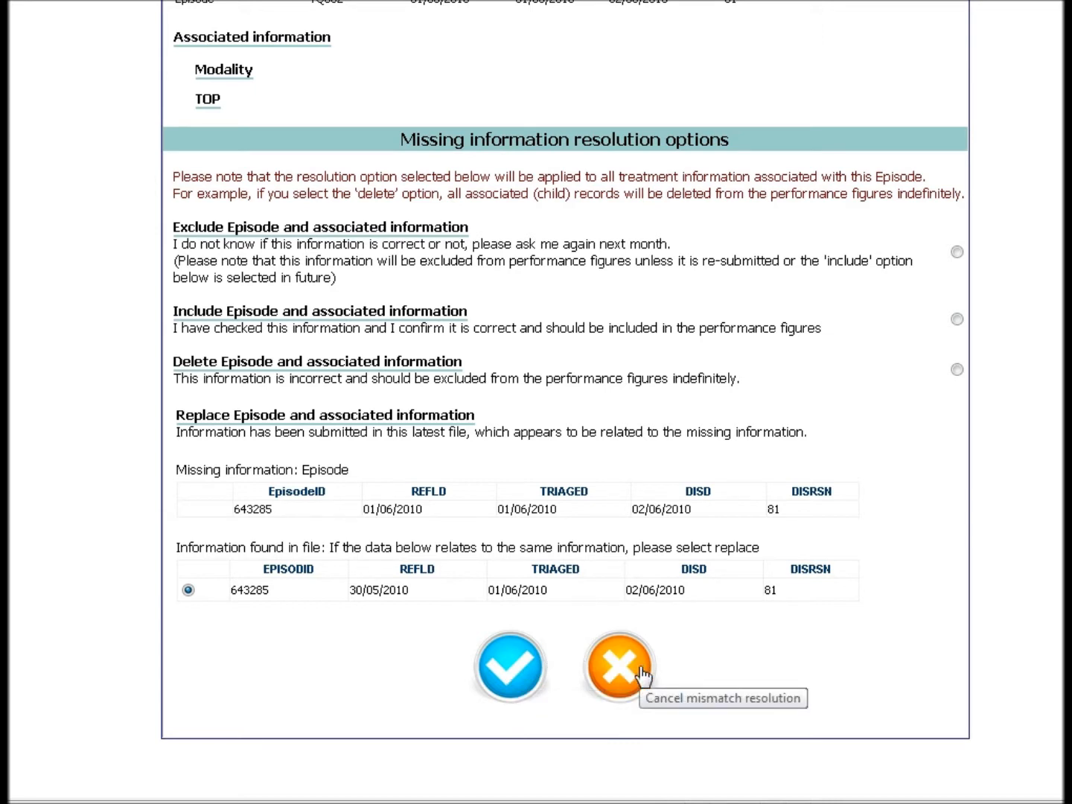
pyautogui.click(512, 666)
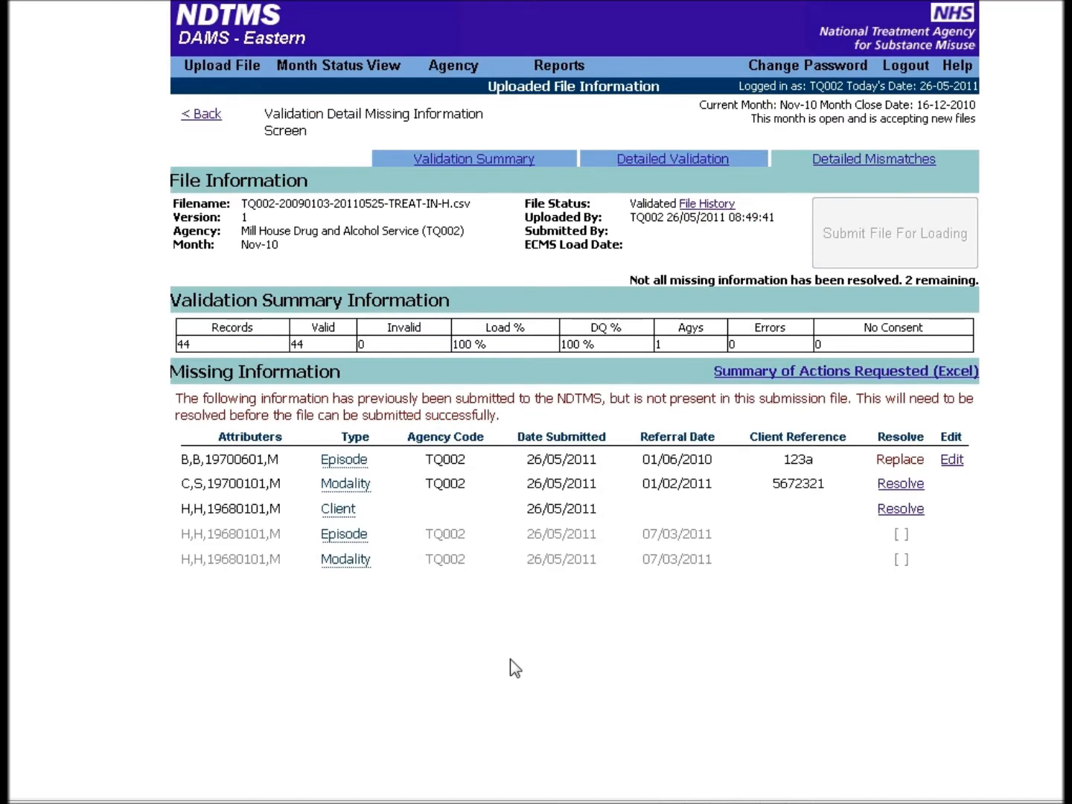
pyautogui.doubleClick(906, 459)
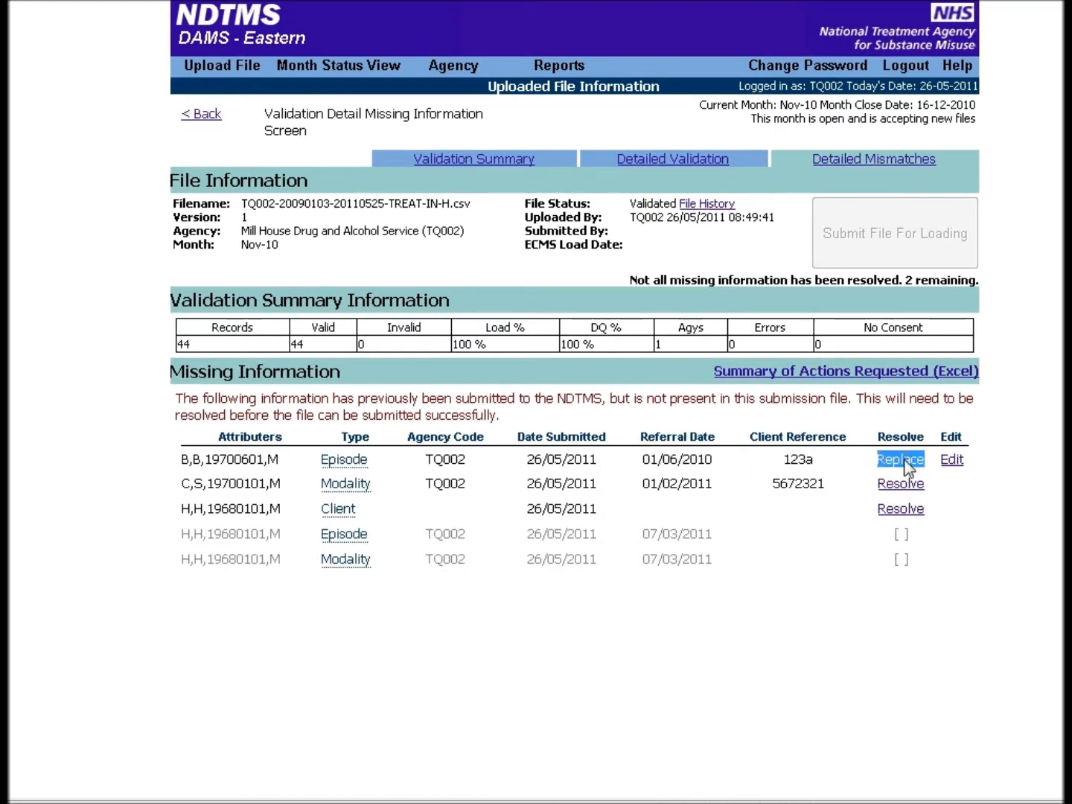
pyautogui.click(805, 530)
# Open the resolution page for the missing modality and compare its modality type with the record found in the file
pyautogui.moveTo(366, 492)
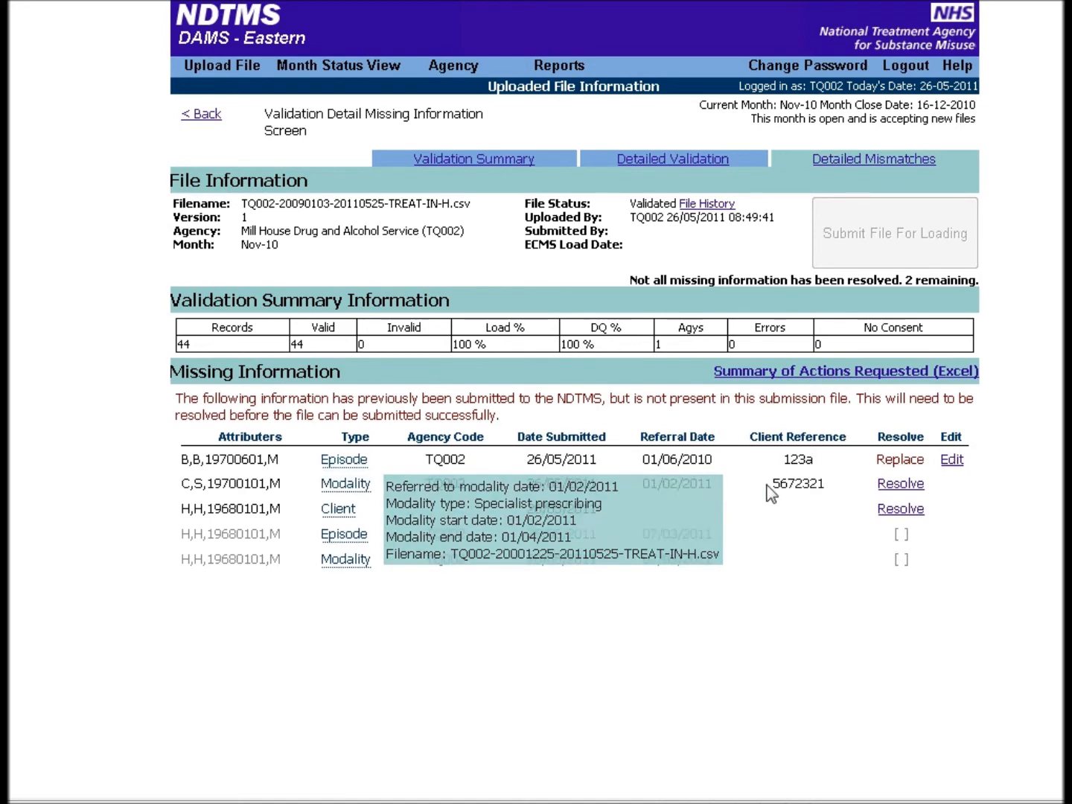
pyautogui.click(888, 486)
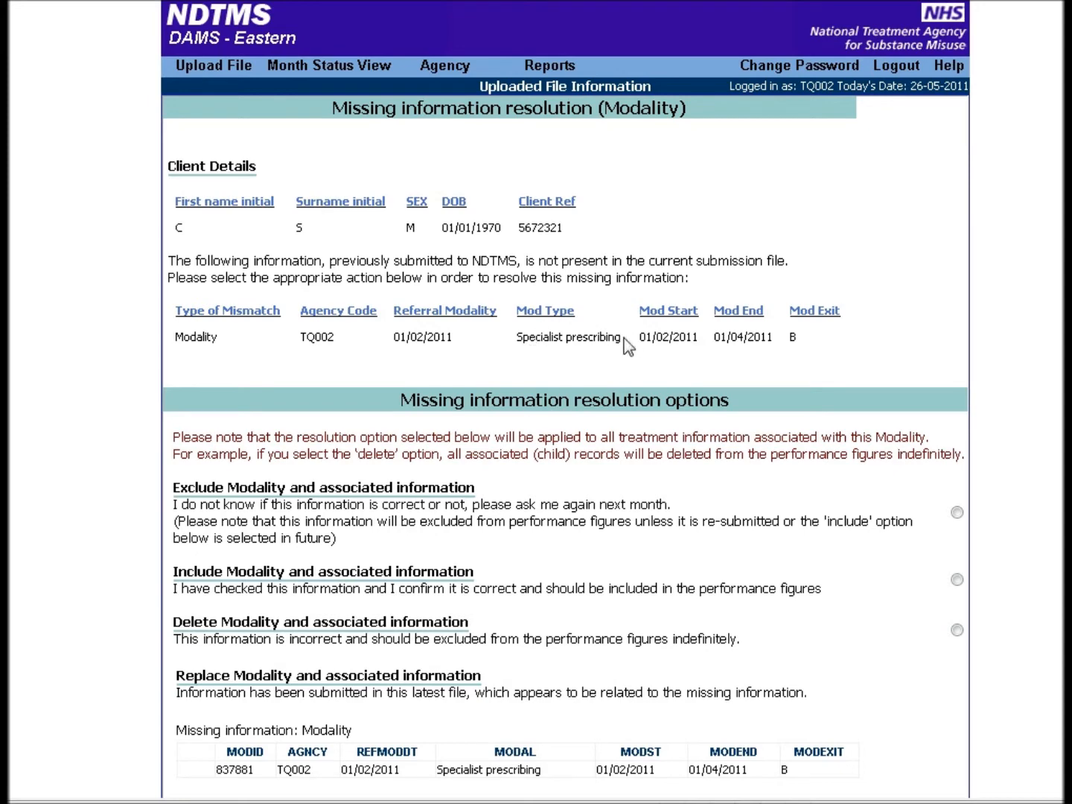
pyautogui.moveTo(454, 338); pyautogui.dragTo(393, 338)
pyautogui.click(512, 365)
pyautogui.scroll(-3, 521, 376)
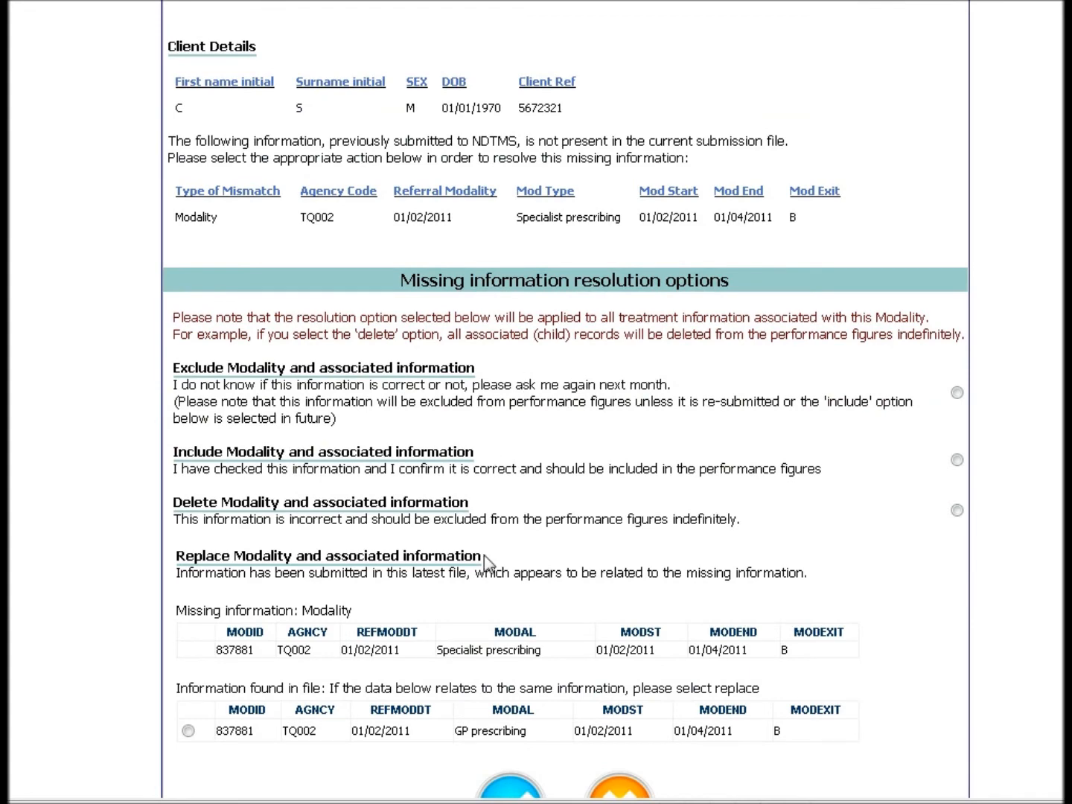
pyautogui.scroll(-3, 486, 563)
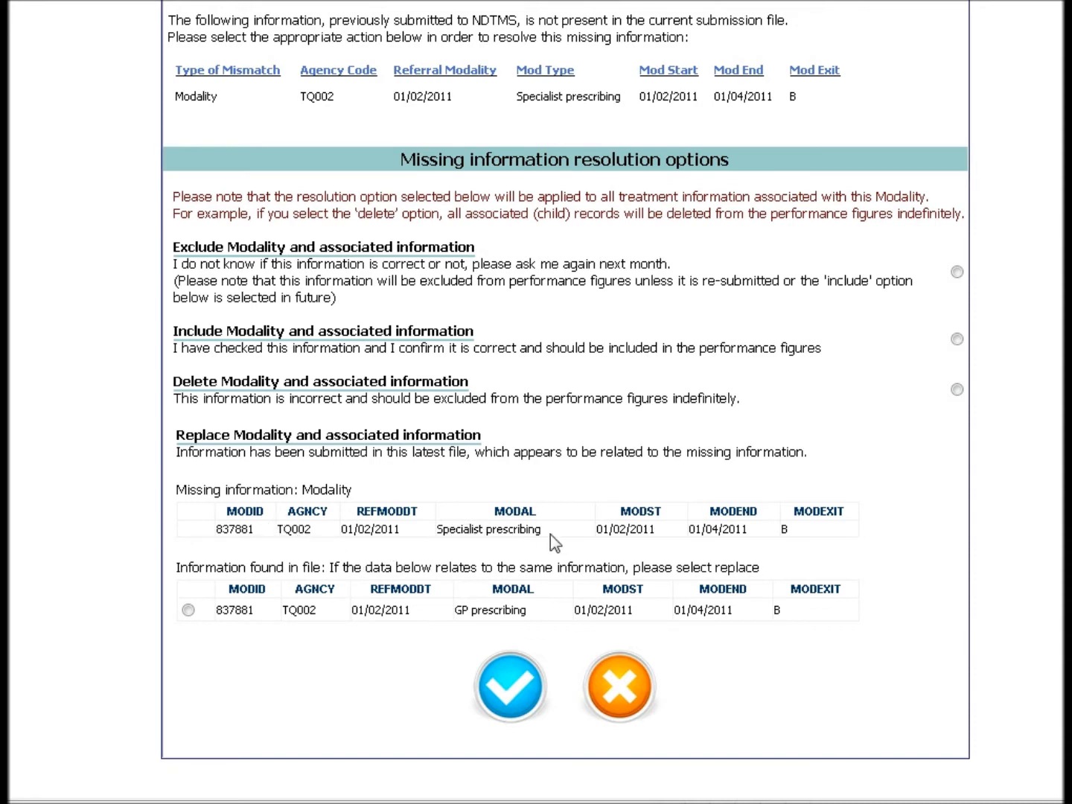
pyautogui.moveTo(548, 530); pyautogui.dragTo(462, 532)
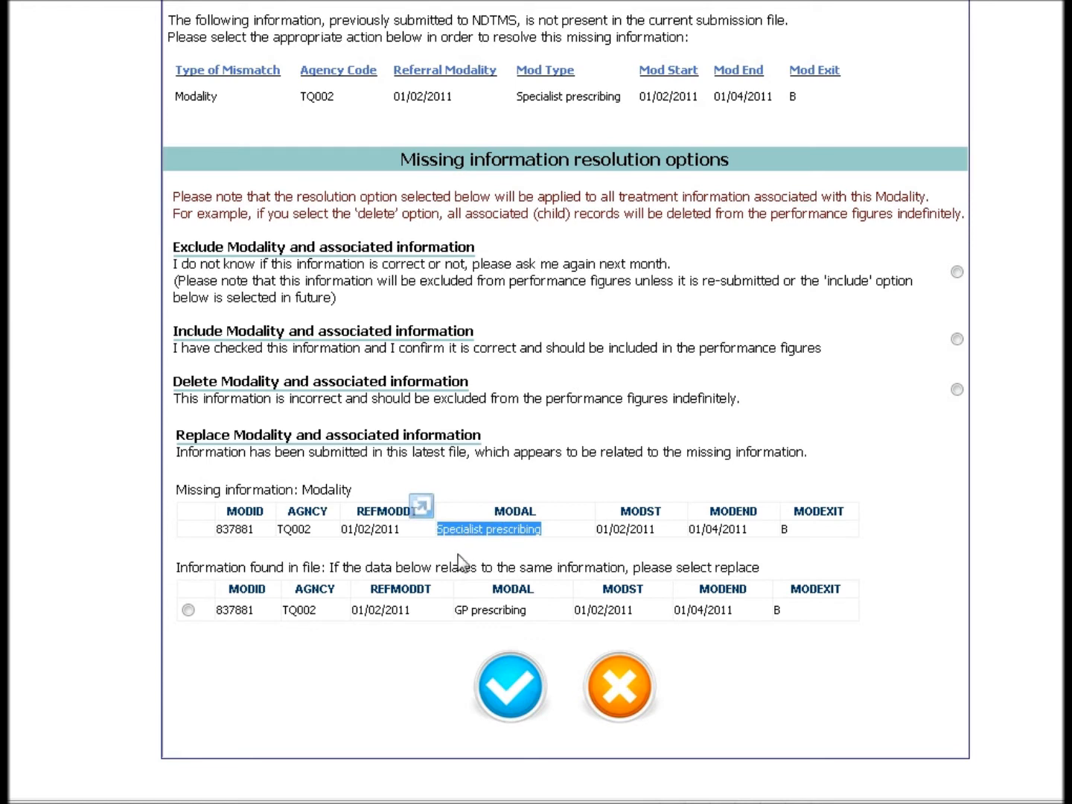
pyautogui.click(460, 559)
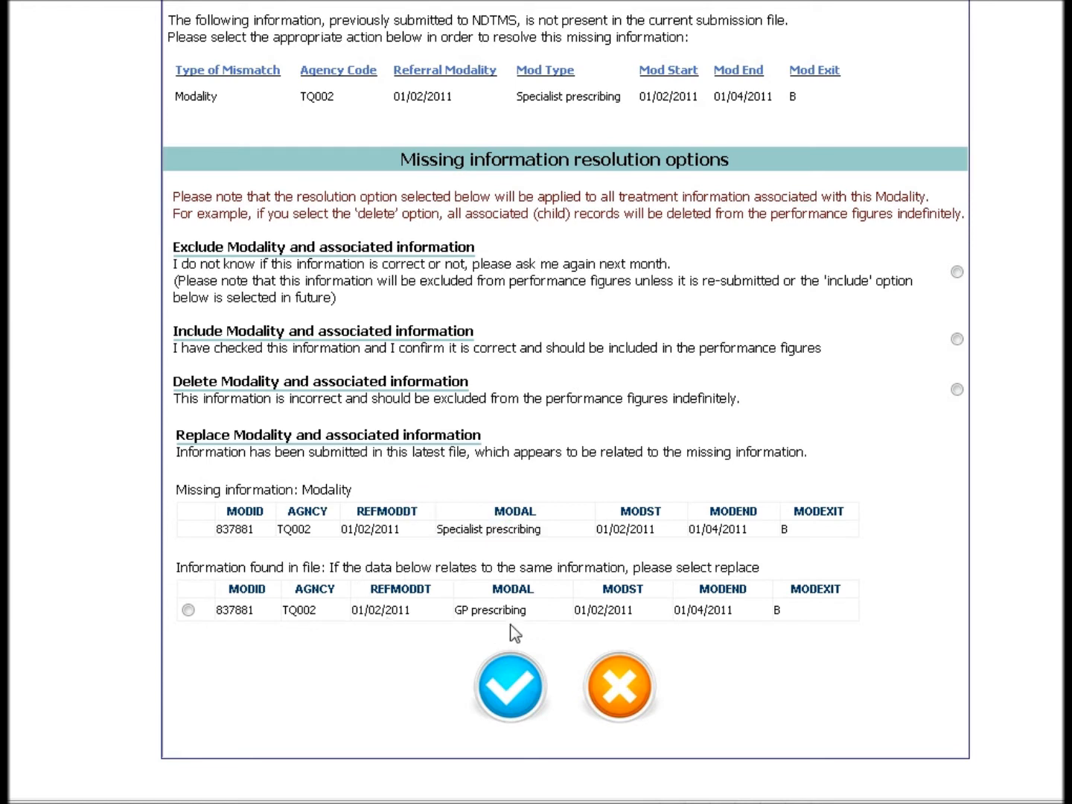
pyautogui.moveTo(527, 611); pyautogui.dragTo(456, 612)
pyautogui.click(437, 646)
# Replace the missing Specialist prescribing modality with the GP prescribing record found in the file and confirm the resolution
pyautogui.click(188, 611)
pyautogui.scroll(-2, 346, 674)
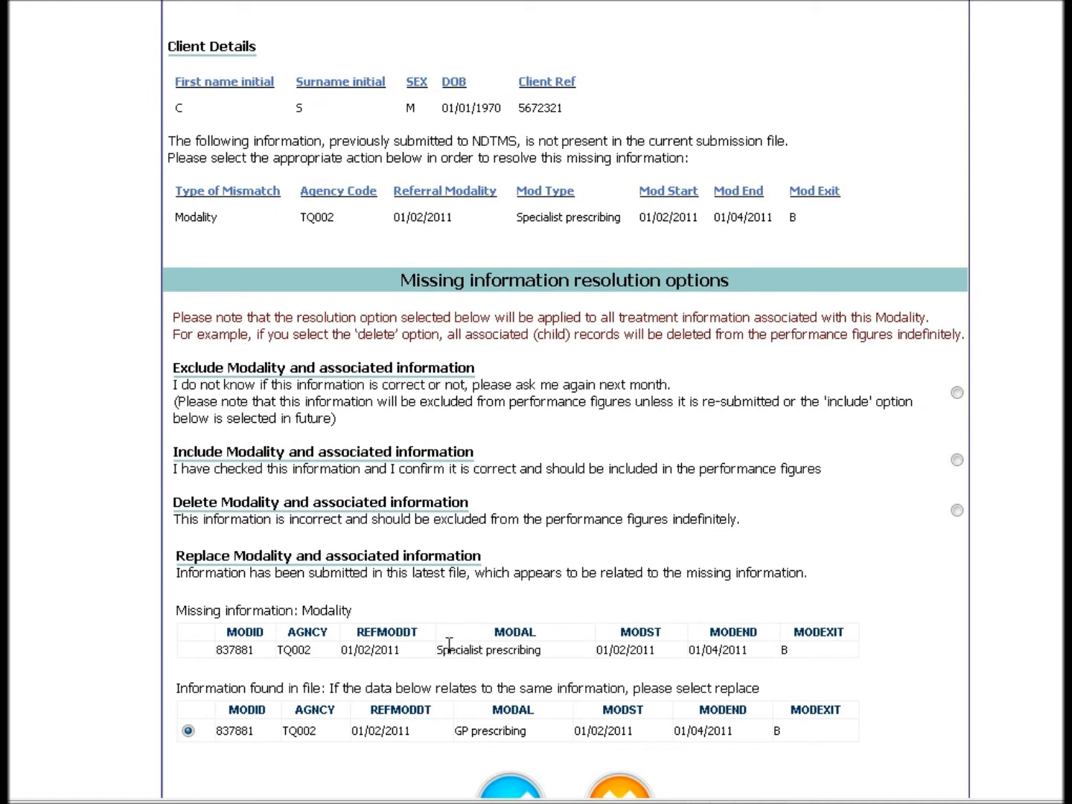
pyautogui.scroll(-2, 536, 666)
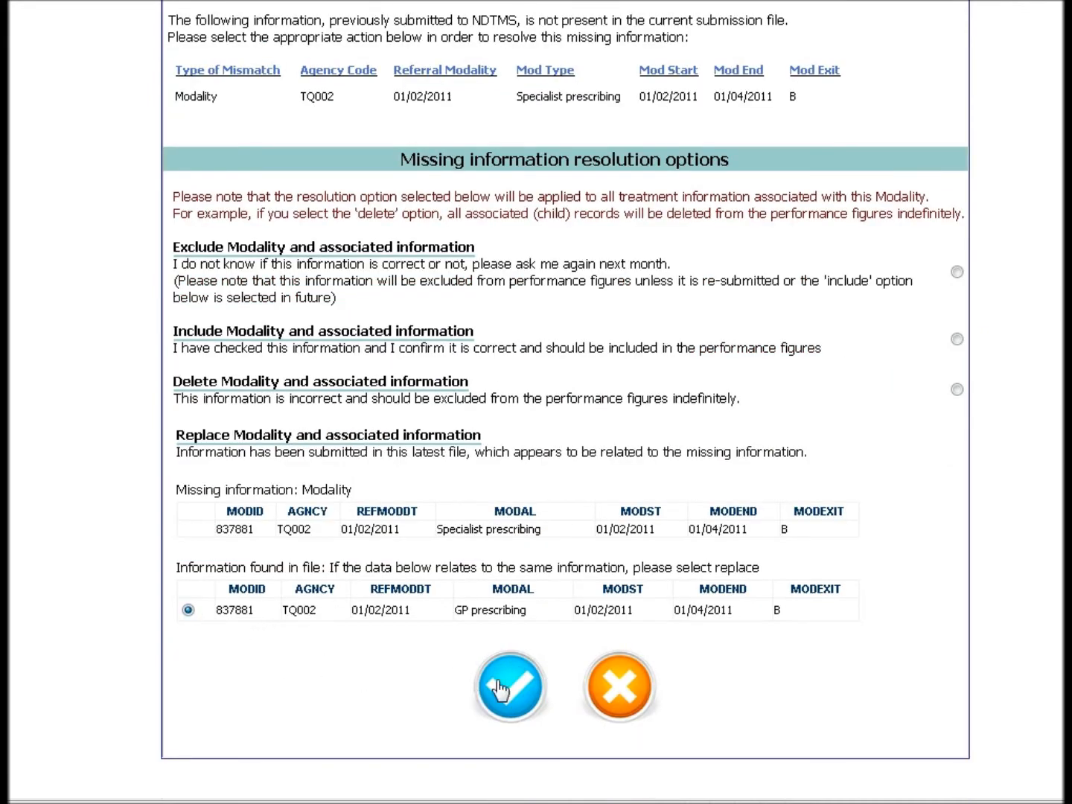
pyautogui.click(512, 688)
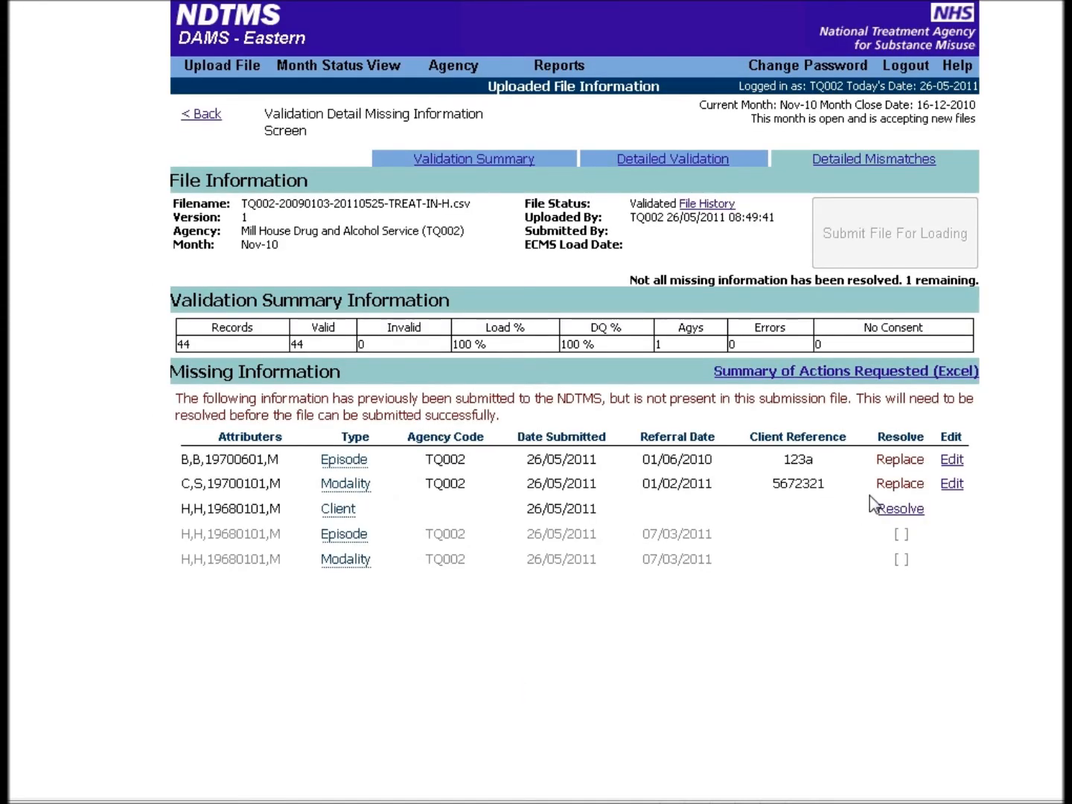
pyautogui.doubleClick(901, 485)
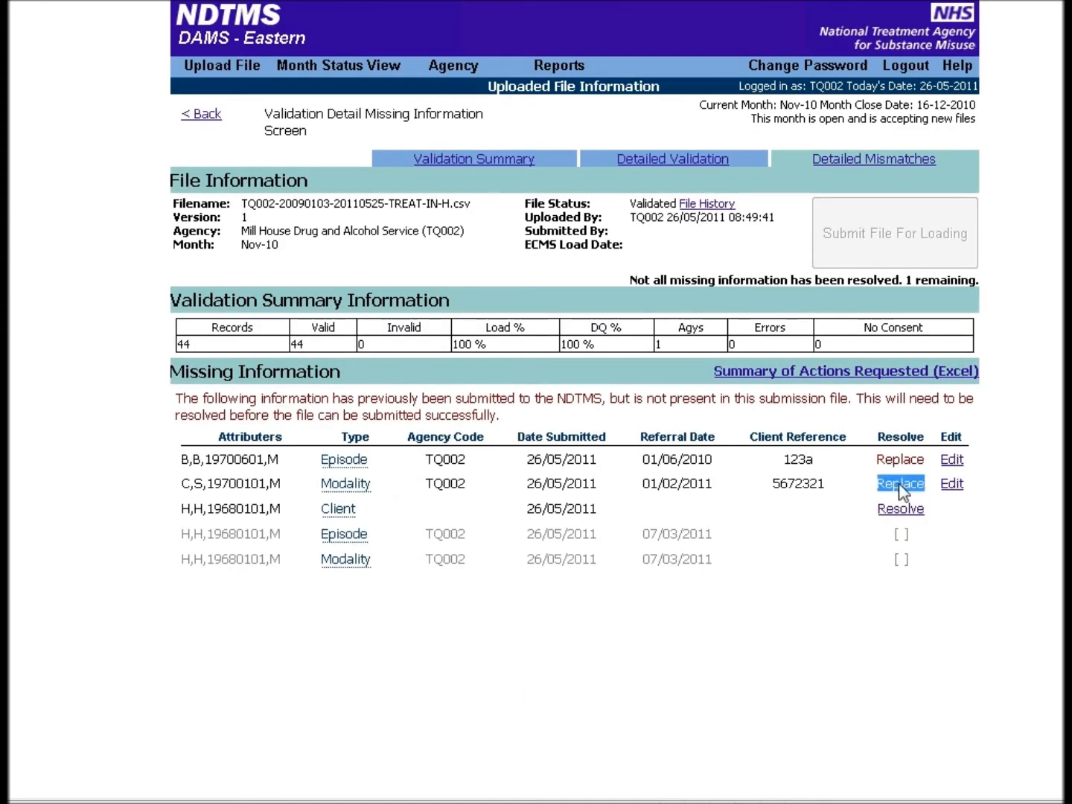
pyautogui.click(792, 517)
# Check the missing client for similar records in the file and resolve it by deleting the client and associated information
pyautogui.moveTo(344, 533)
pyautogui.click(902, 511)
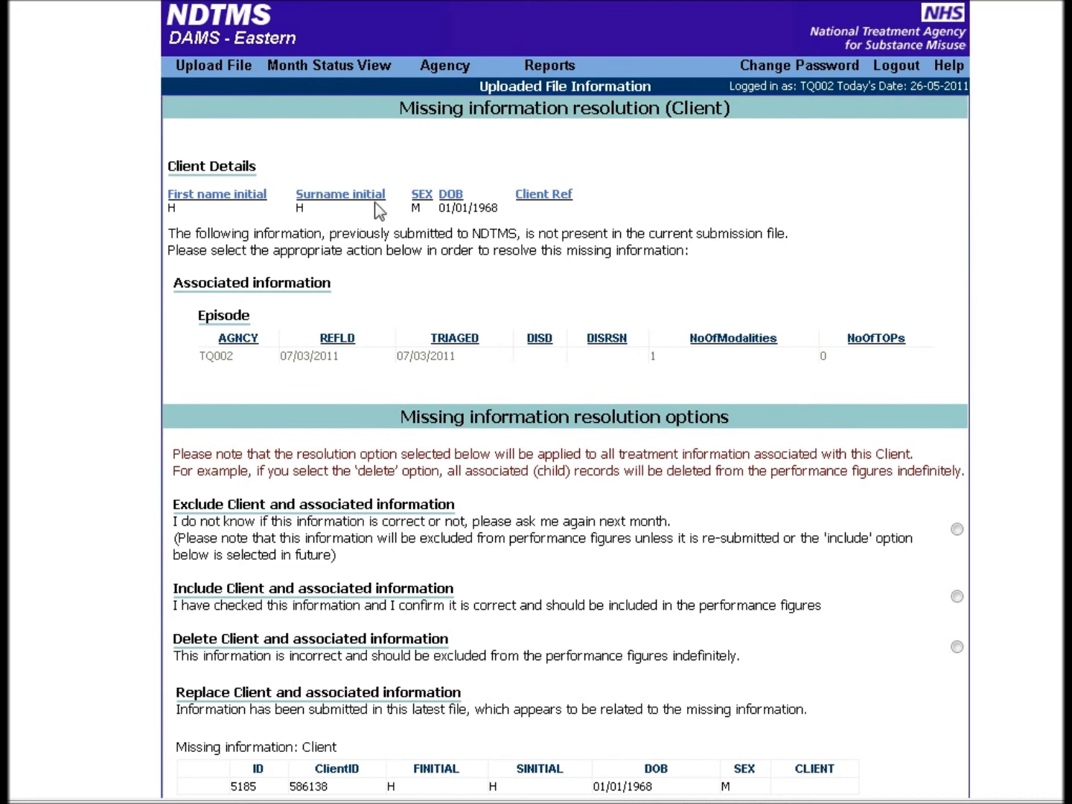
pyautogui.scroll(-3, 443, 284)
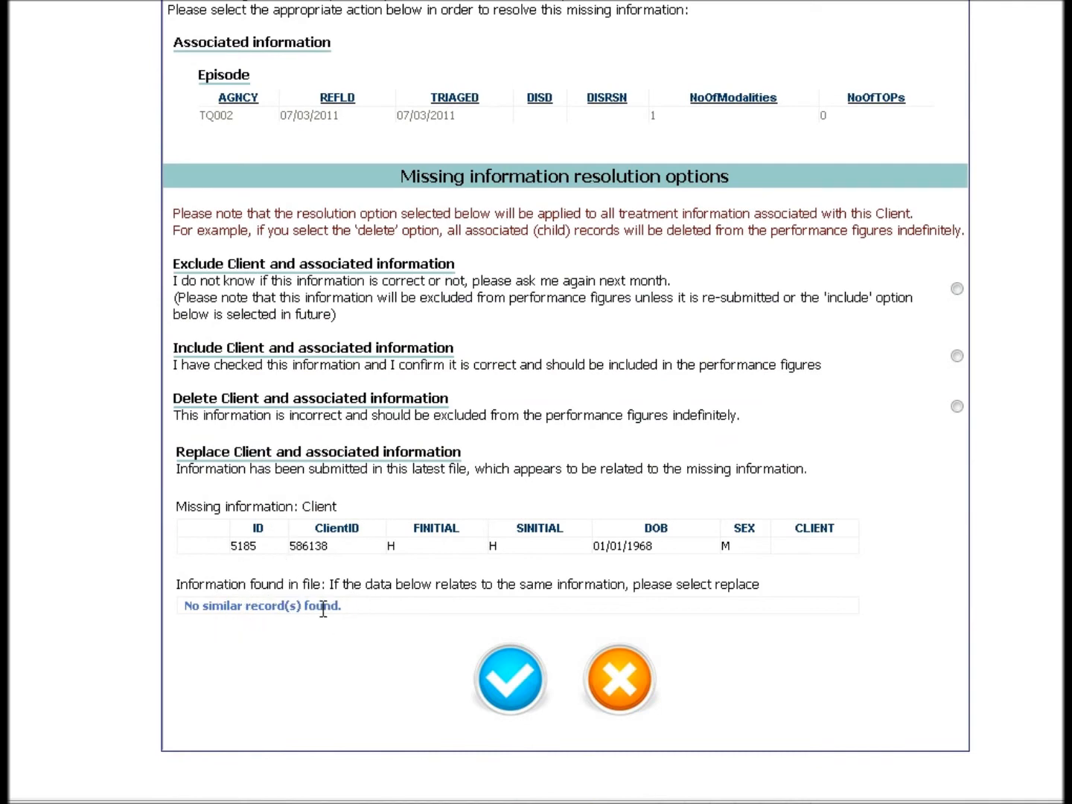
pyautogui.scroll(3, 366, 612)
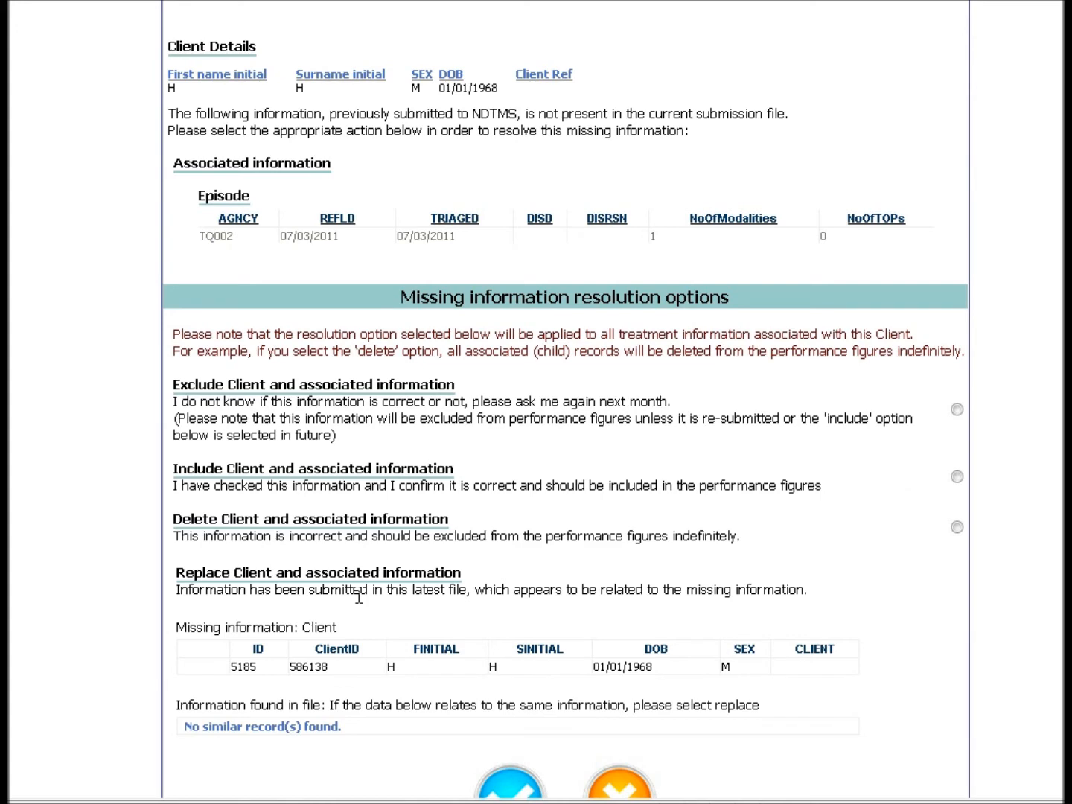
pyautogui.scroll(-3, 378, 683)
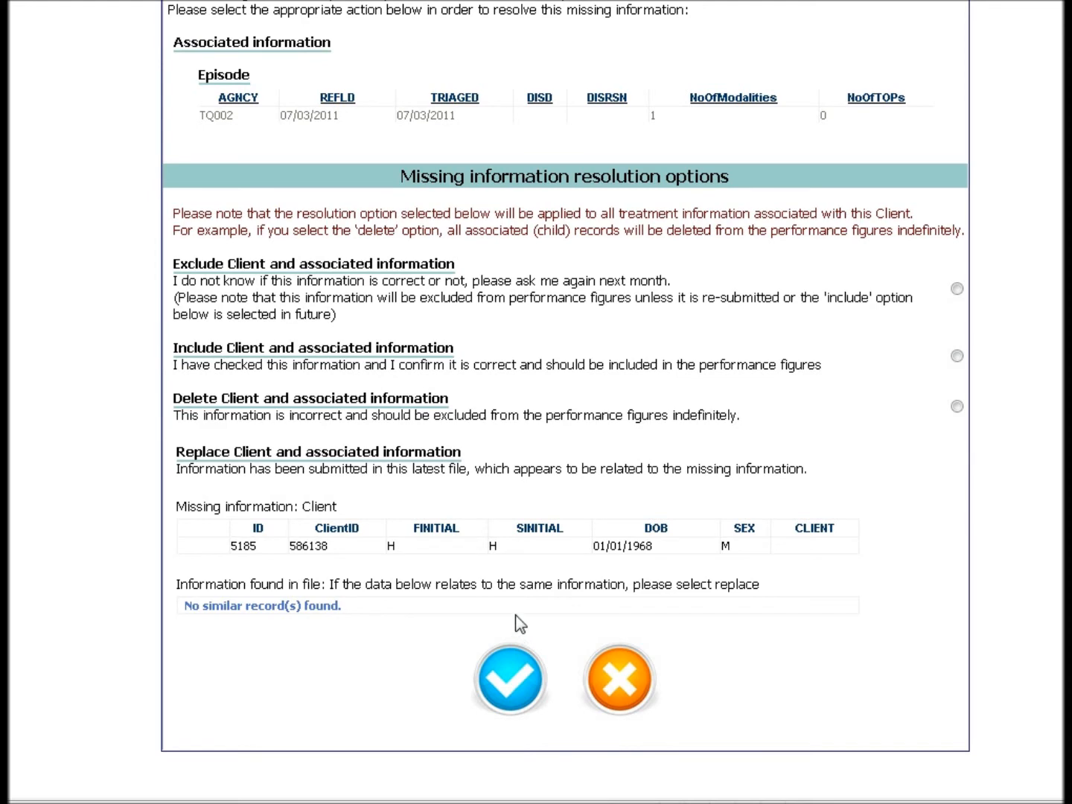
pyautogui.scroll(3, 520, 624)
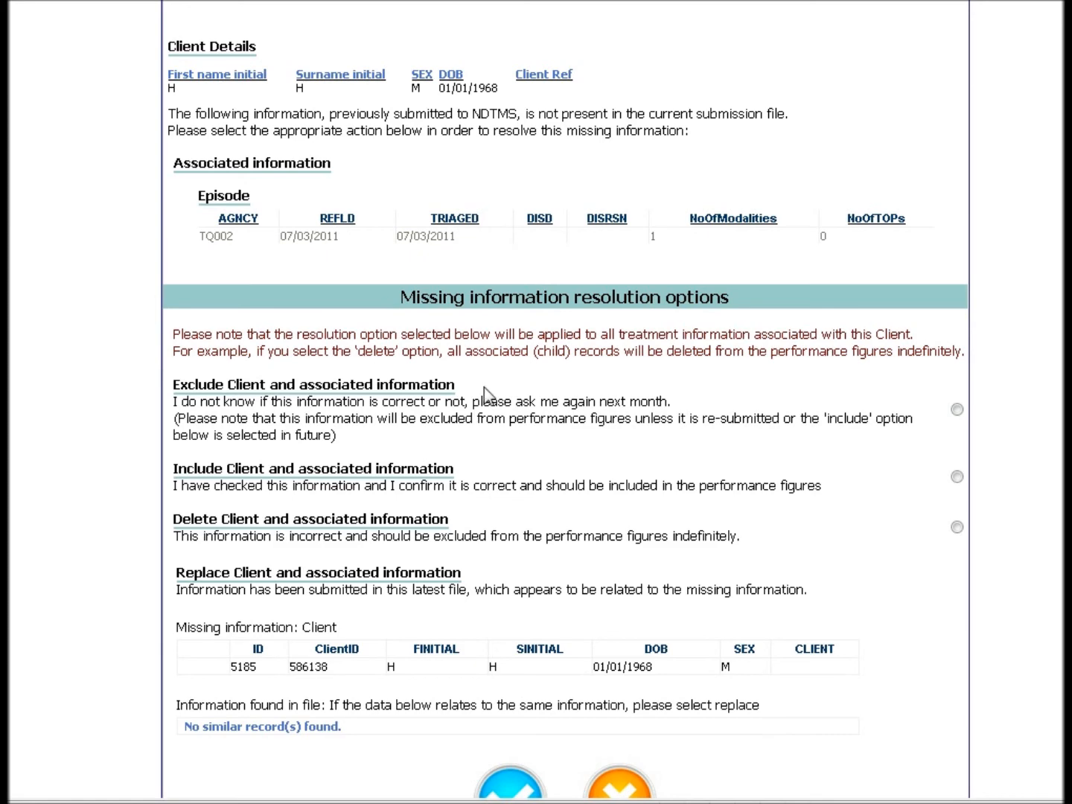
pyautogui.click(956, 526)
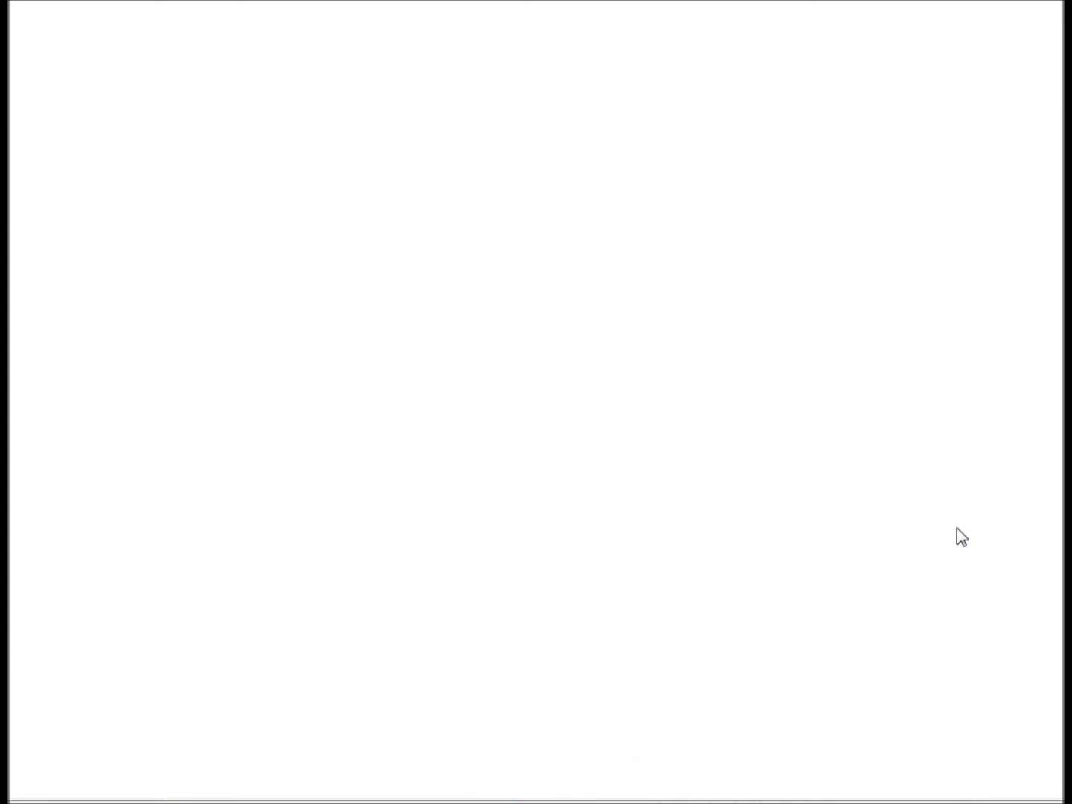
pyautogui.scroll(-4, 801, 626)
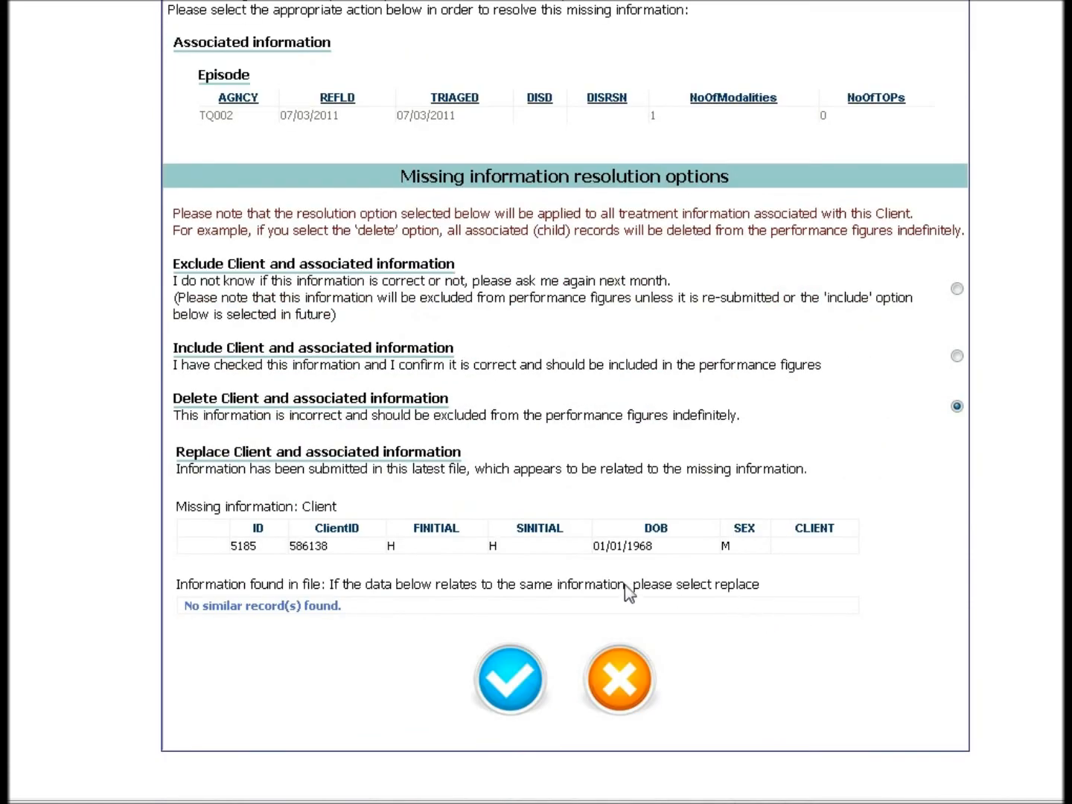
pyautogui.click(508, 679)
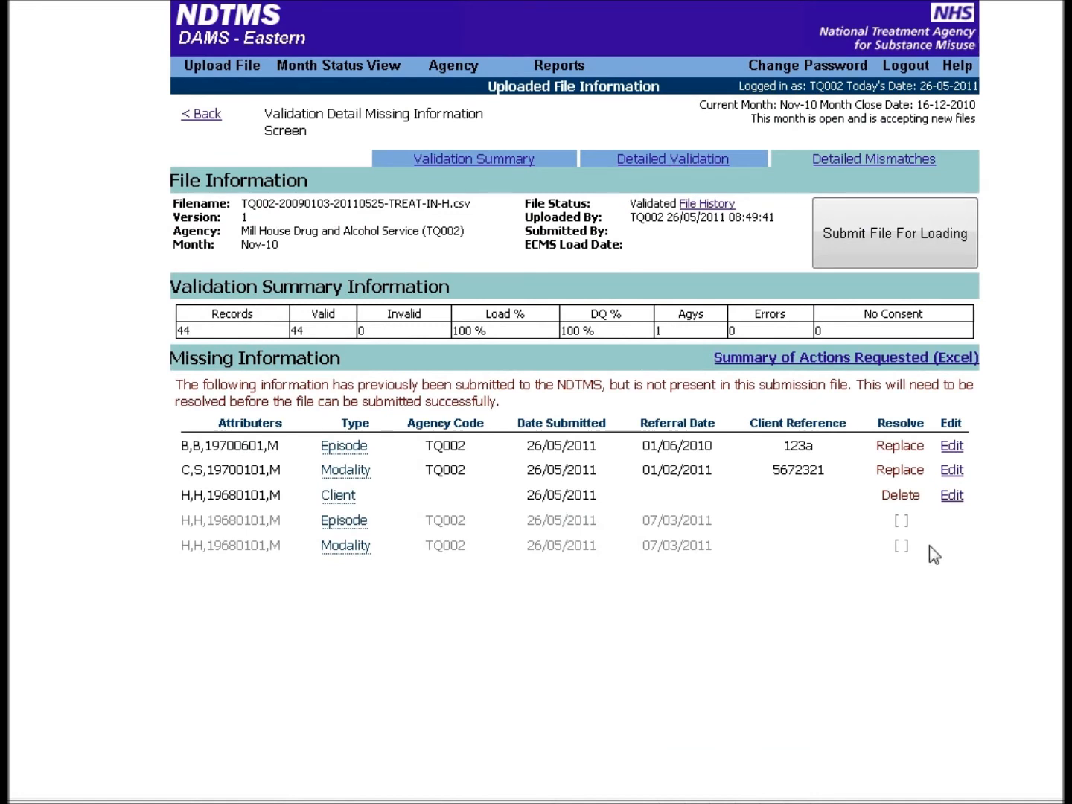
# Check the resolution actions recorded for the episode, modality and client in the Missing Information list
pyautogui.doubleClick(910, 445)
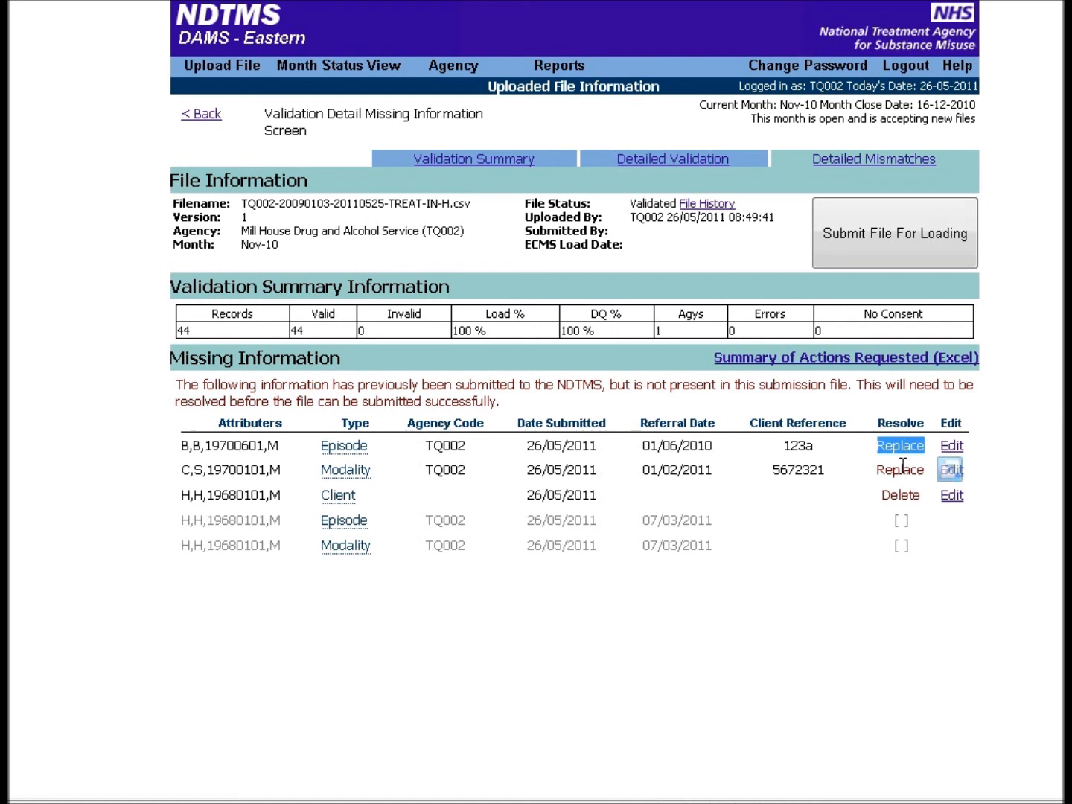
pyautogui.doubleClick(900, 470)
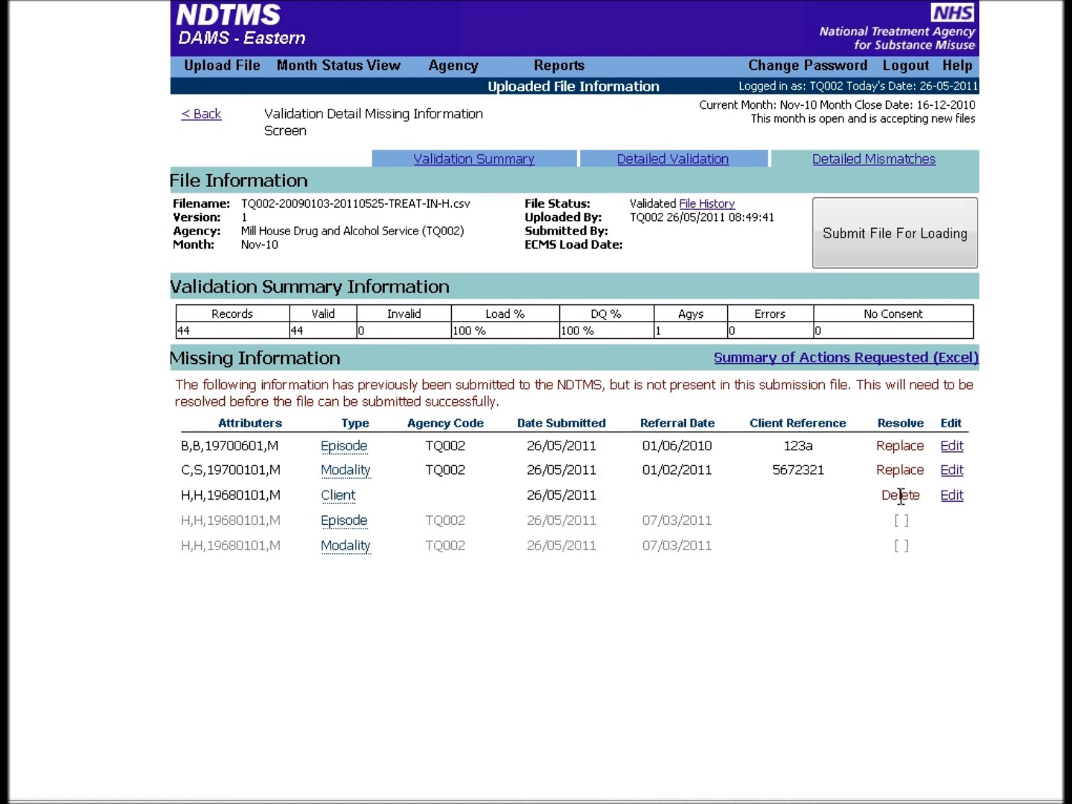
pyautogui.doubleClick(895, 495)
pyautogui.click(810, 546)
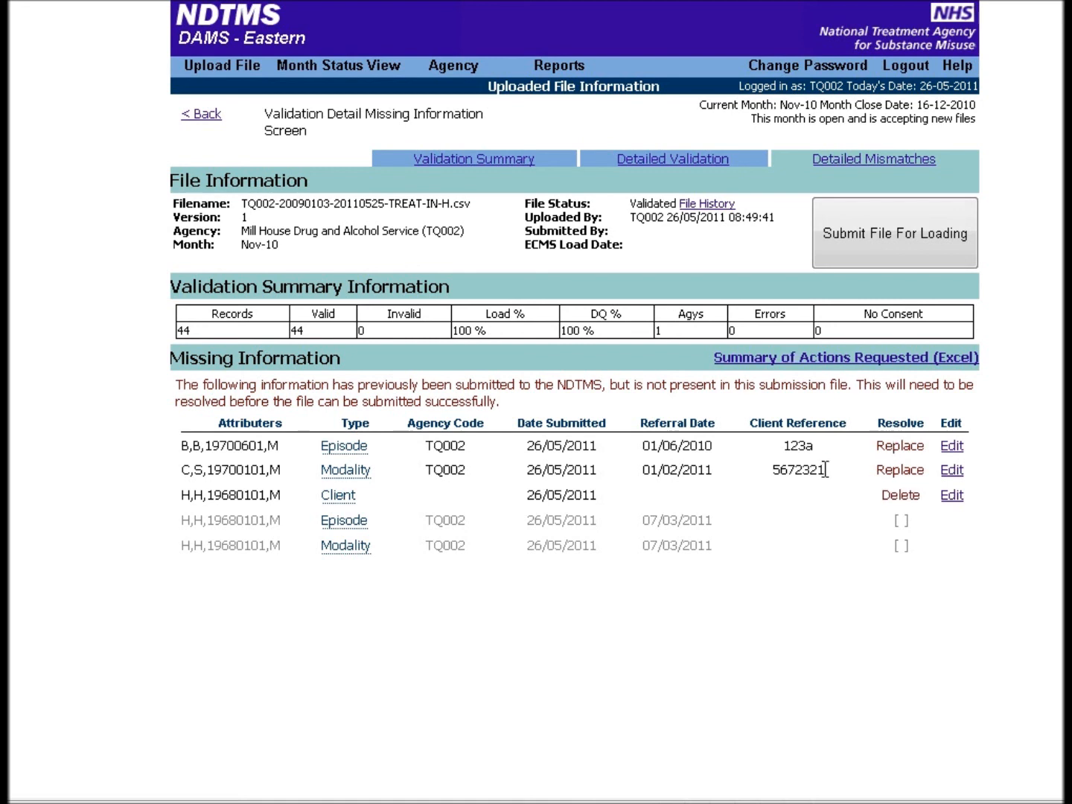